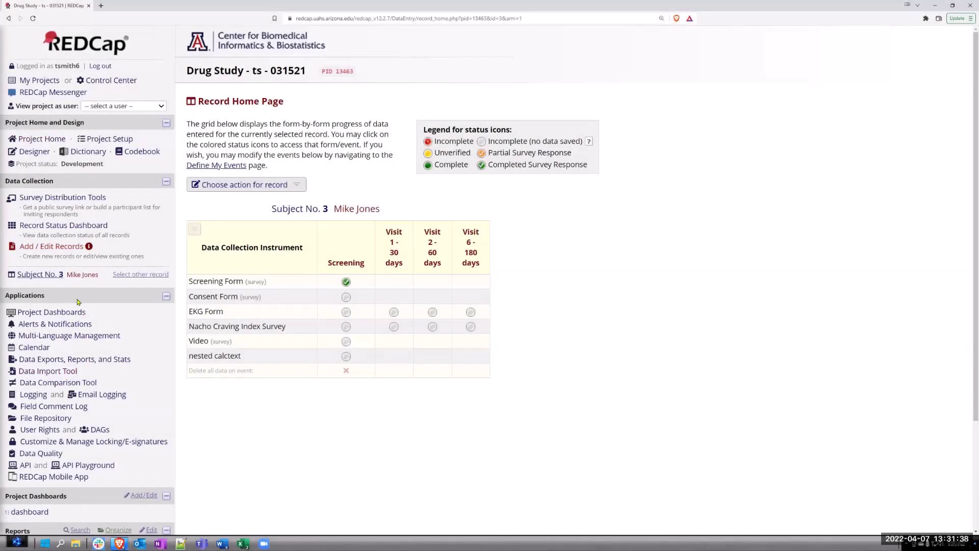
# Step: Open the Screening Form in the Online Designer
pyautogui.click(34, 151)
pyautogui.scroll(-2, 560, 290)
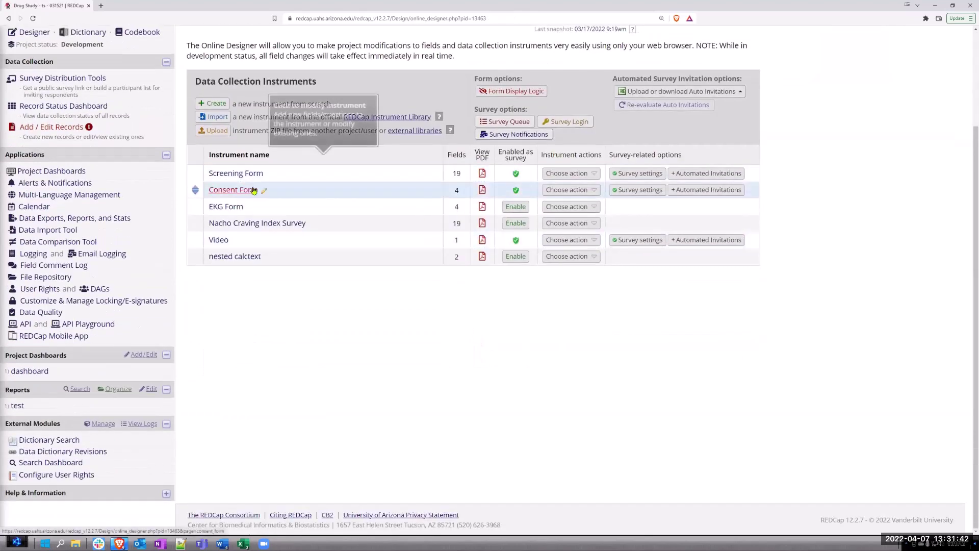
pyautogui.click(245, 176)
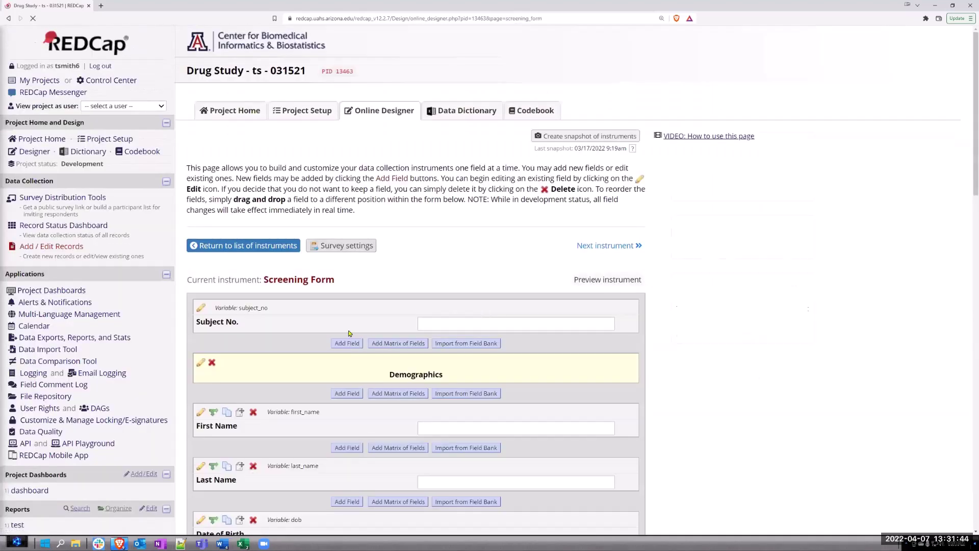
# Step: Review the Screening Form fields down to the yellow missed_question banner
pyautogui.scroll(-5, 280, 227)
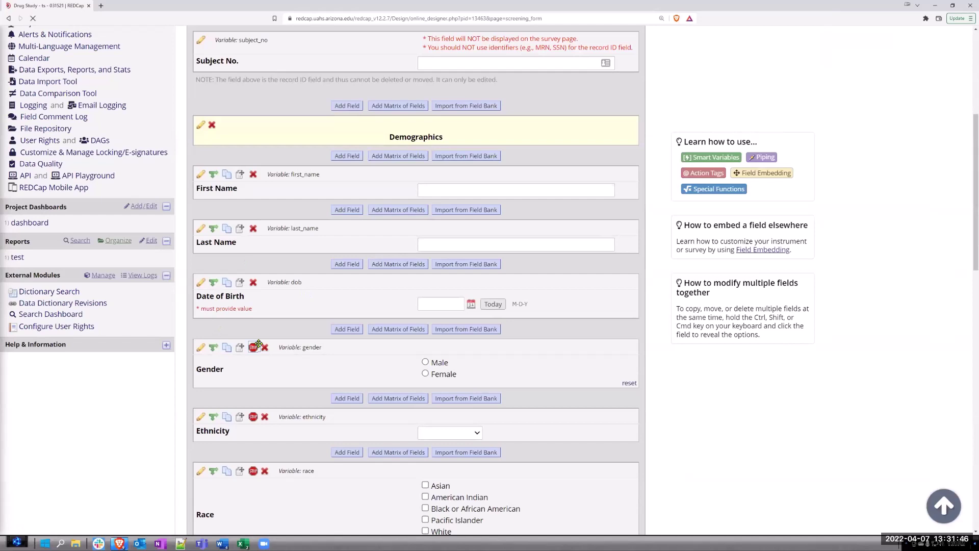
pyautogui.scroll(-2, 250, 405)
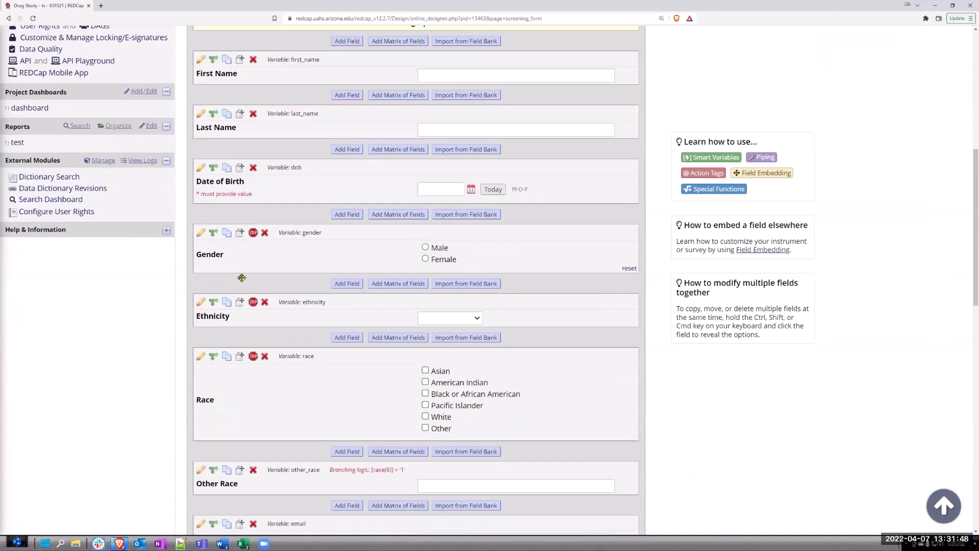
pyautogui.scroll(1, 388, 251)
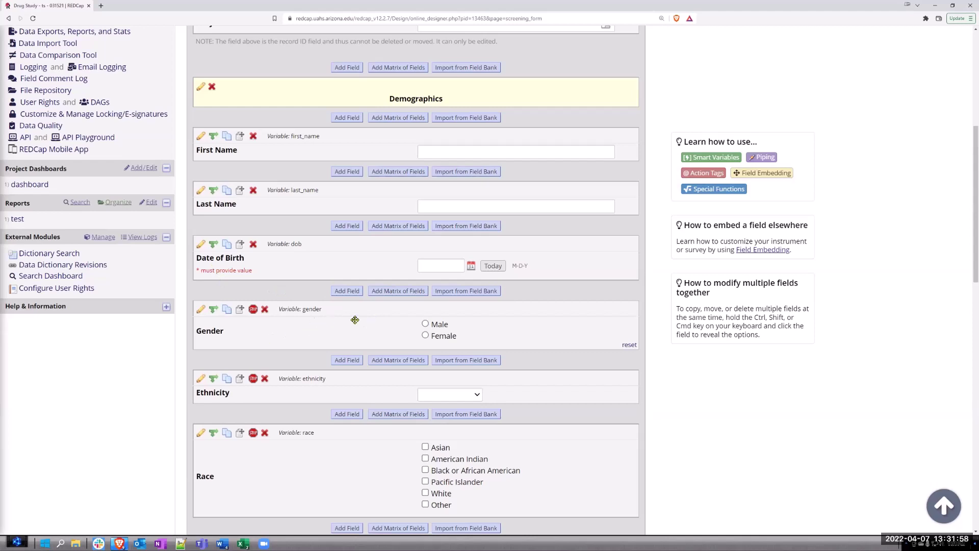
pyautogui.scroll(-1, 260, 326)
pyautogui.scroll(-3, 260, 325)
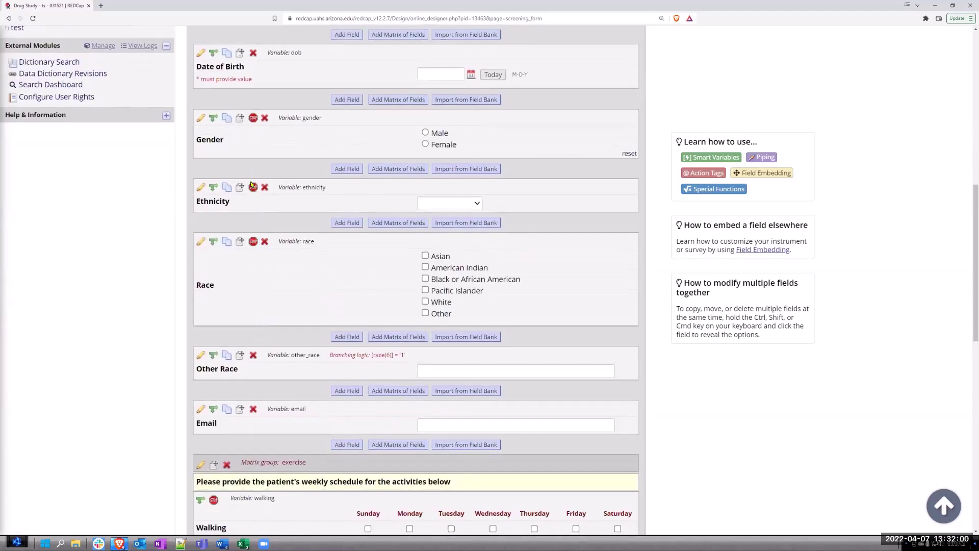
pyautogui.scroll(-3, 252, 224)
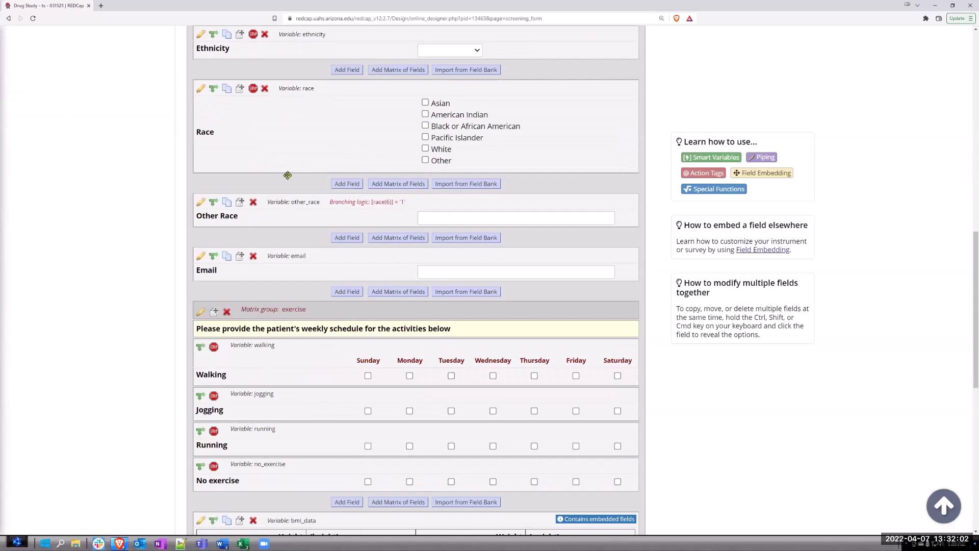
pyautogui.scroll(-8, 288, 175)
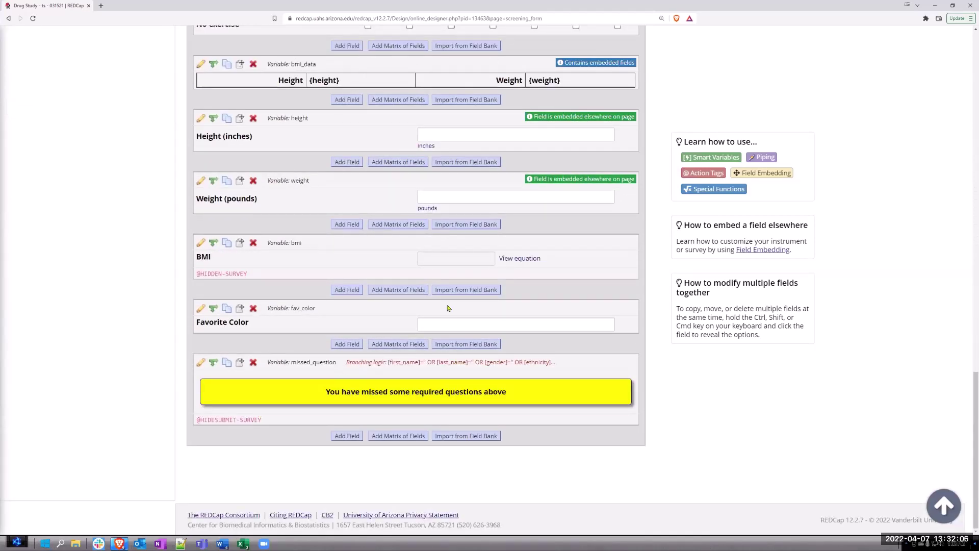
# Step: Display missed_question's branching logic: shown when first_name, last_name, gender or ethnicity is blank
pyautogui.click(200, 362)
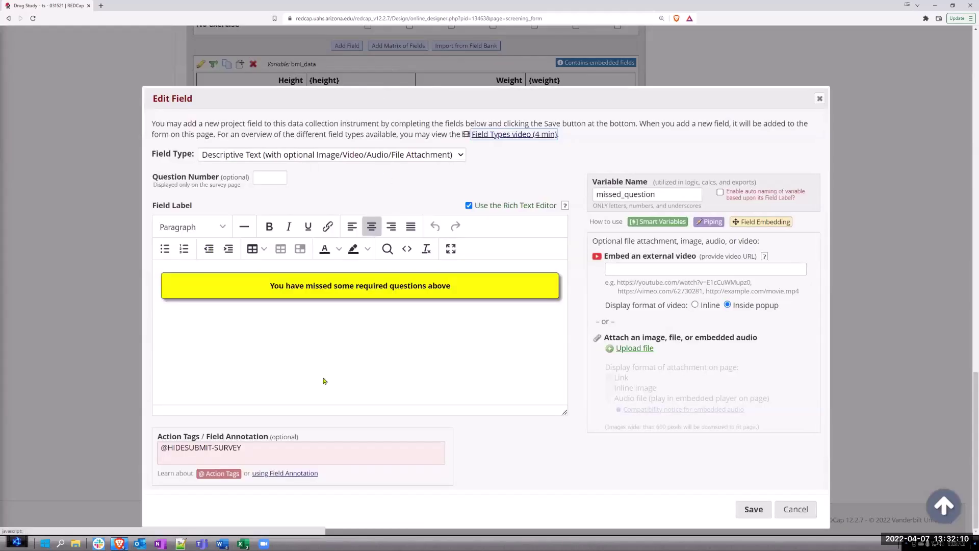
pyautogui.click(795, 509)
pyautogui.click(214, 362)
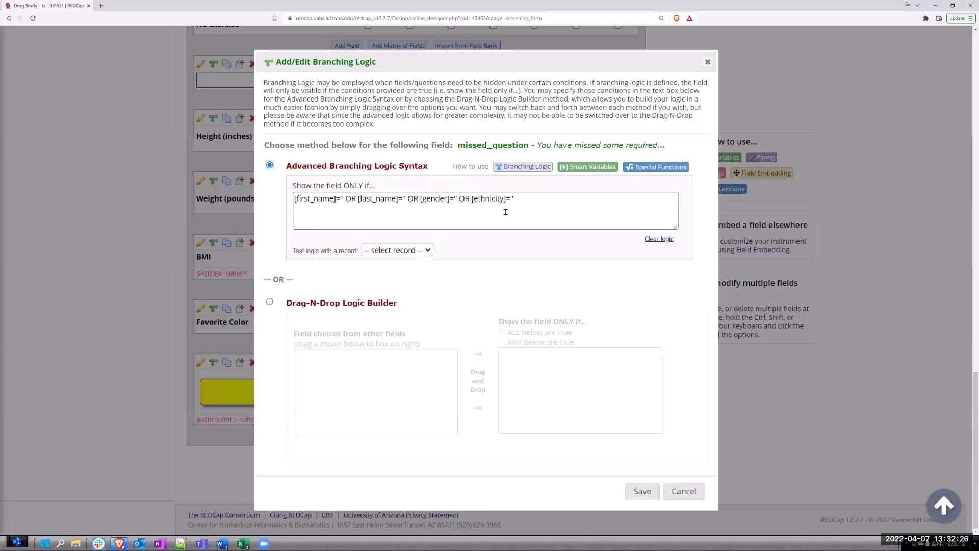
# Step: View the logic in the larger Logic Editor, then cancel both branching logic dialogs unchanged
pyautogui.click(529, 199)
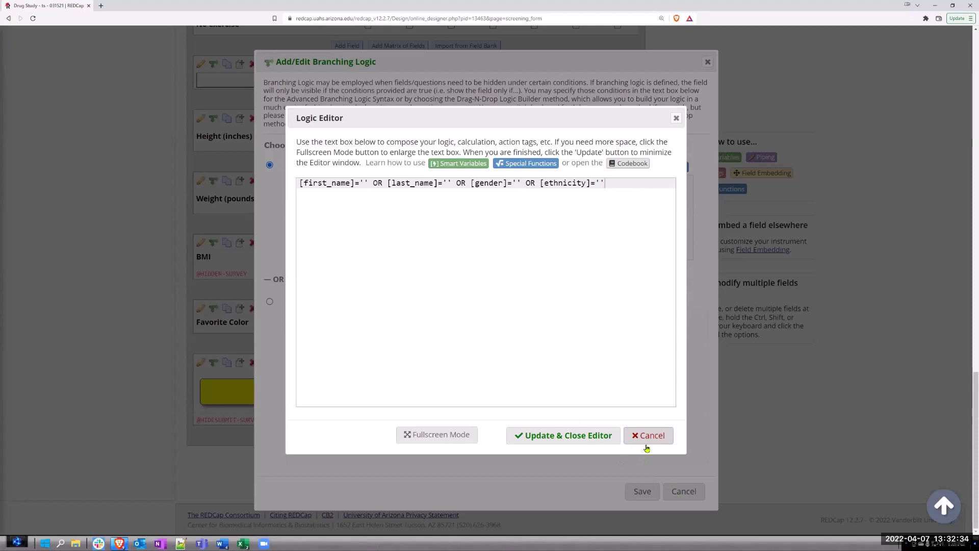
pyautogui.click(653, 440)
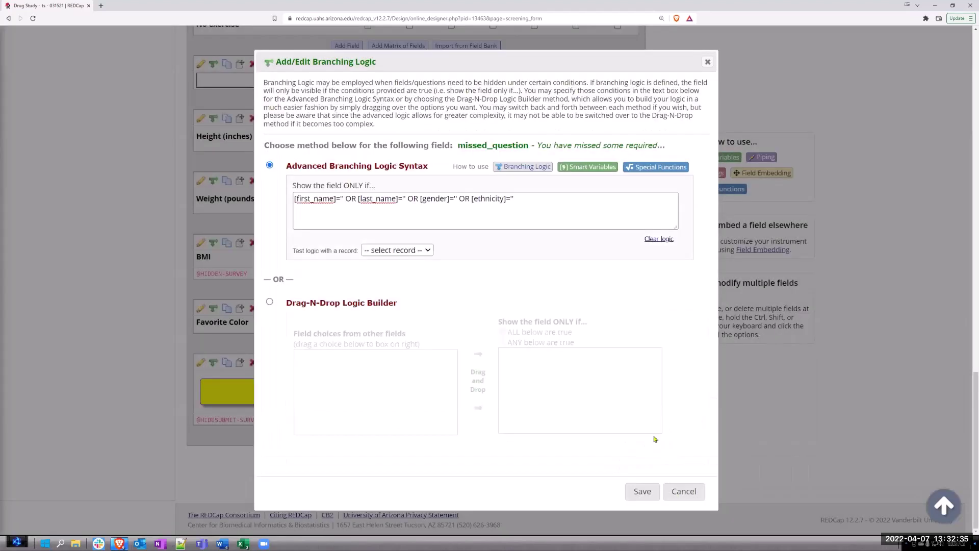
pyautogui.click(684, 491)
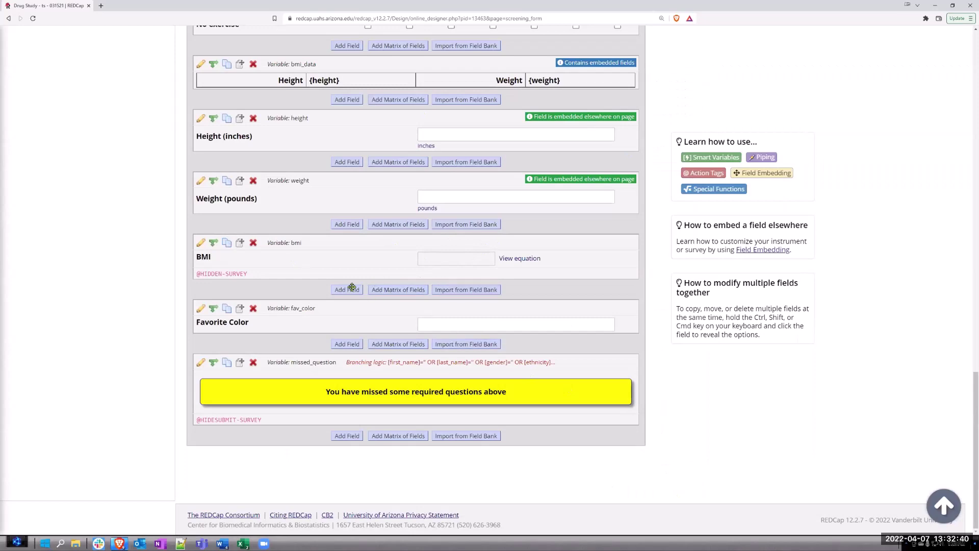
# Step: From the Record Status Dashboard, open the public survey link from Survey Distribution Tools
pyautogui.scroll(6, 349, 266)
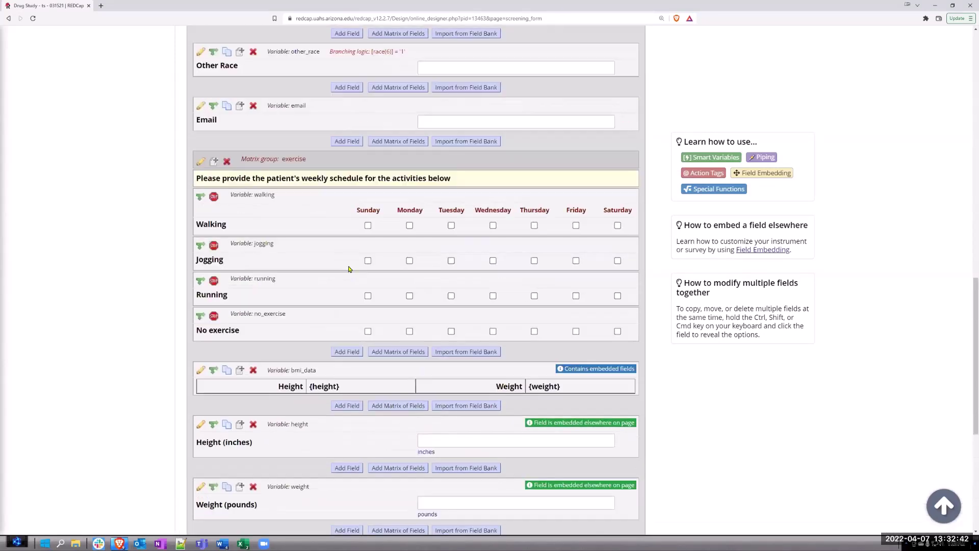
pyautogui.scroll(12, 349, 268)
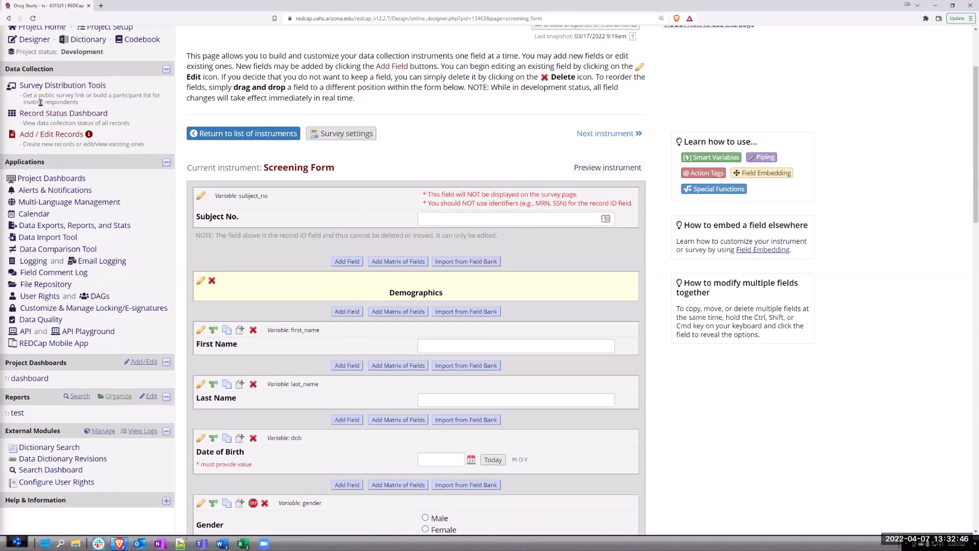
pyautogui.click(55, 113)
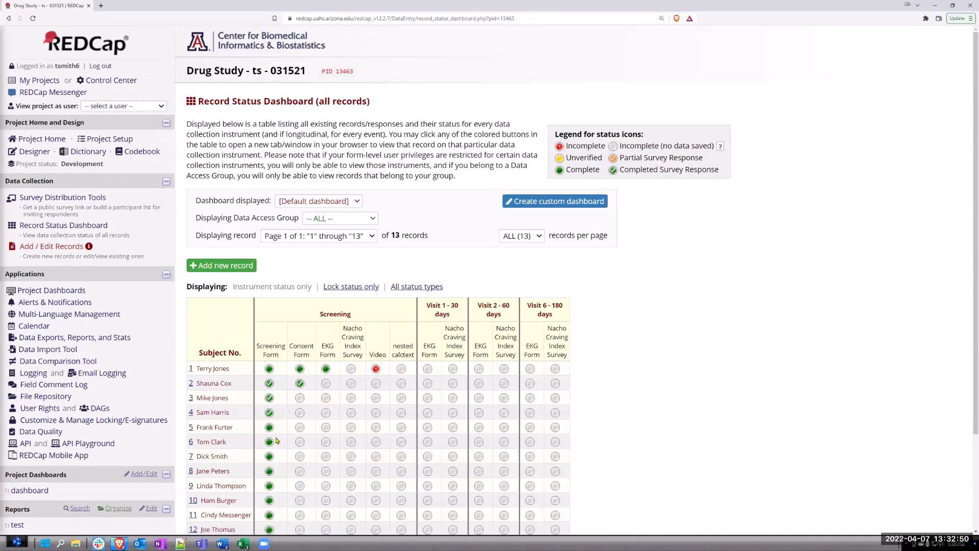
pyautogui.scroll(-3, 306, 407)
pyautogui.scroll(3, 270, 337)
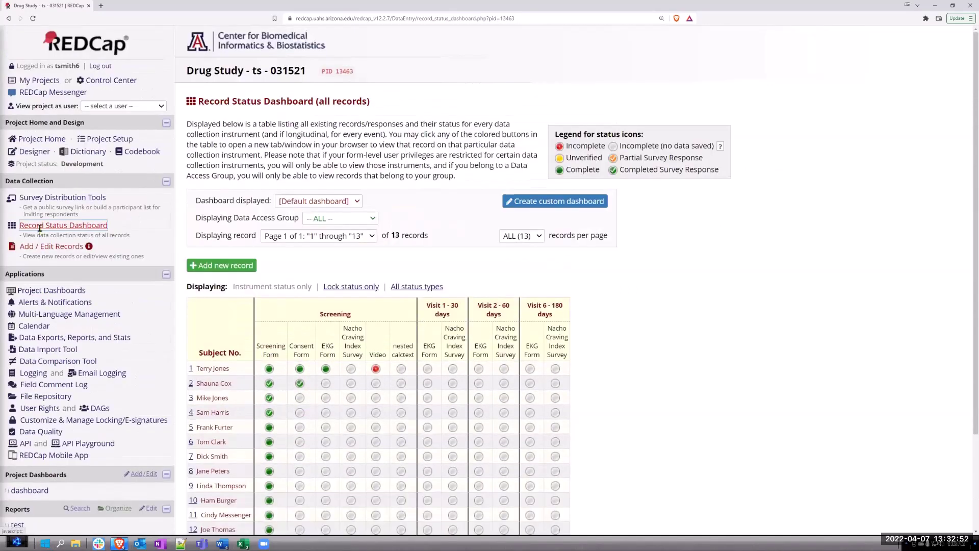
pyautogui.click(63, 198)
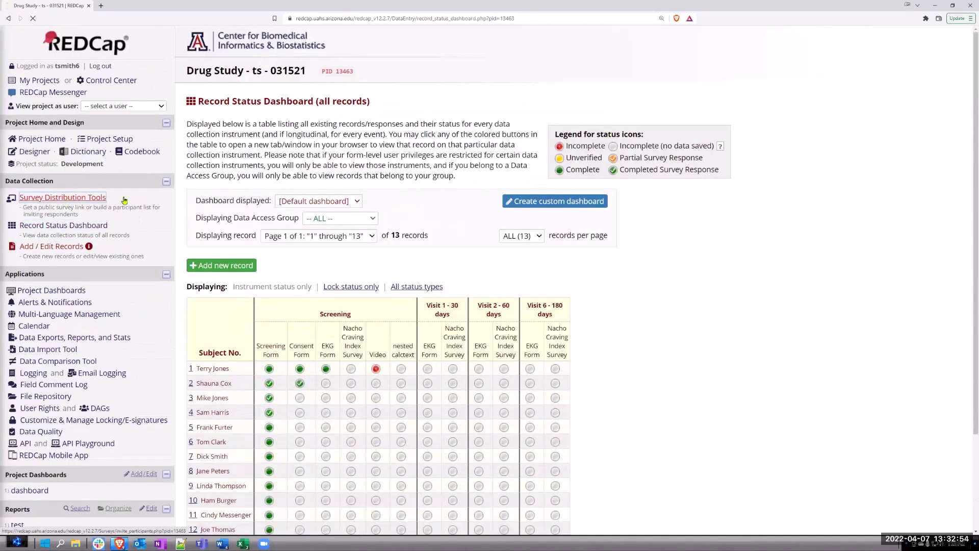
pyautogui.click(227, 338)
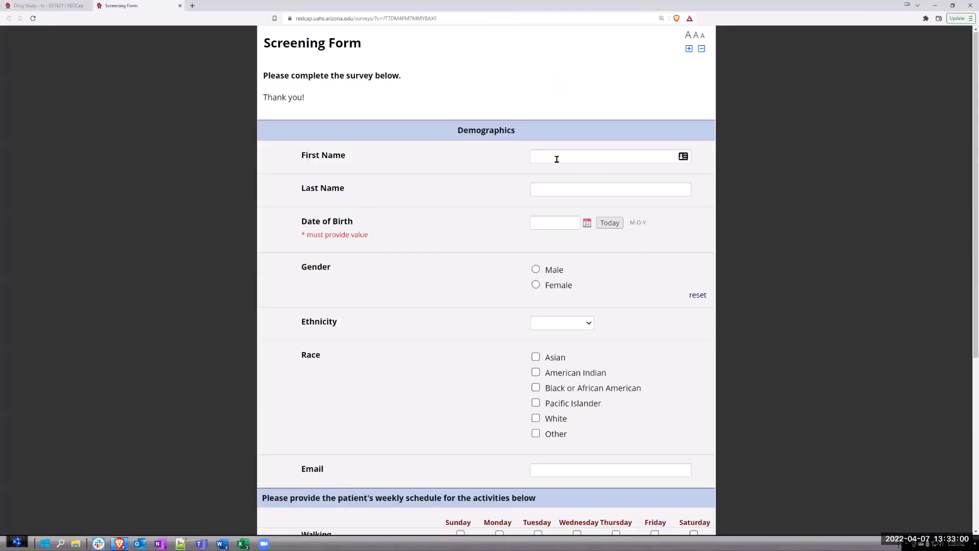
# Step: Enter the respondent's first and last name and date of birth 5/5/85
pyautogui.scroll(-5, 551, 181)
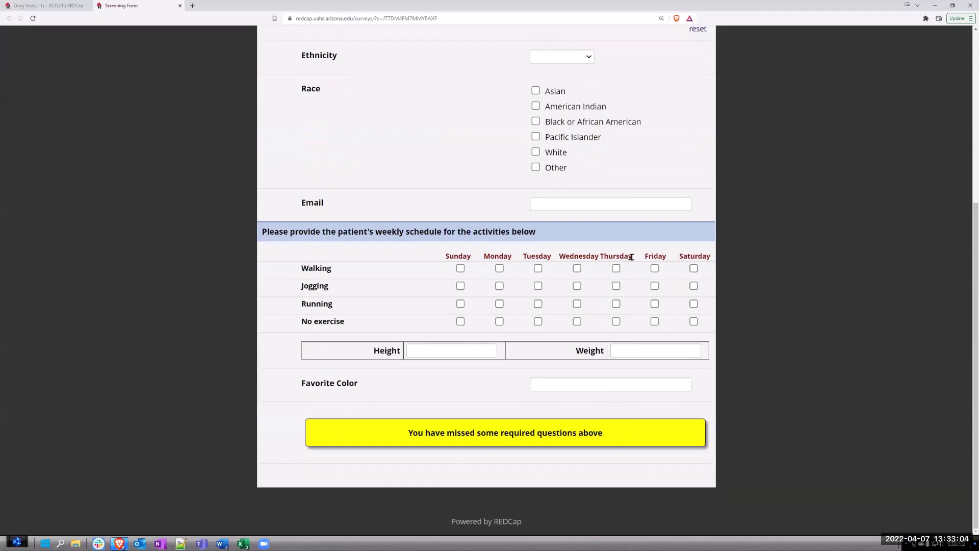
pyautogui.scroll(5, 631, 257)
pyautogui.click(536, 157)
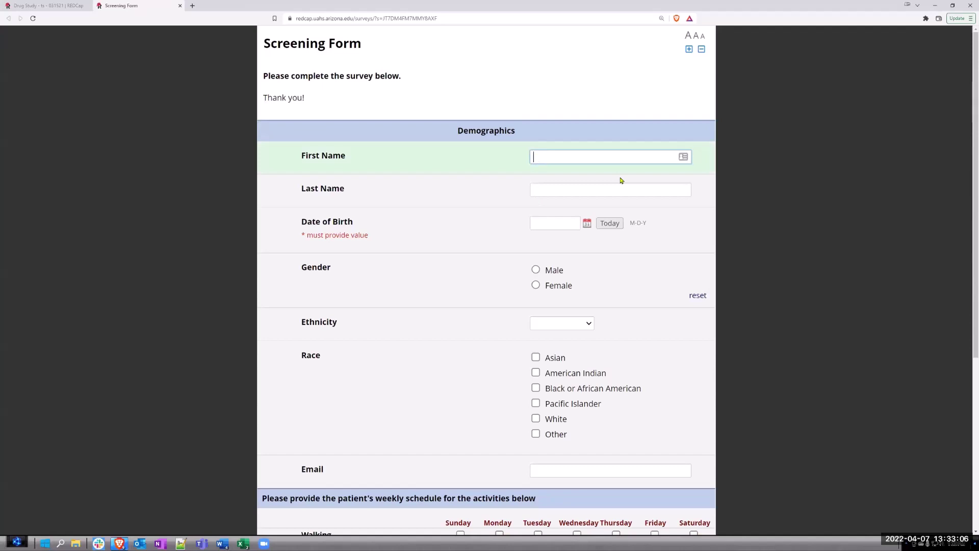
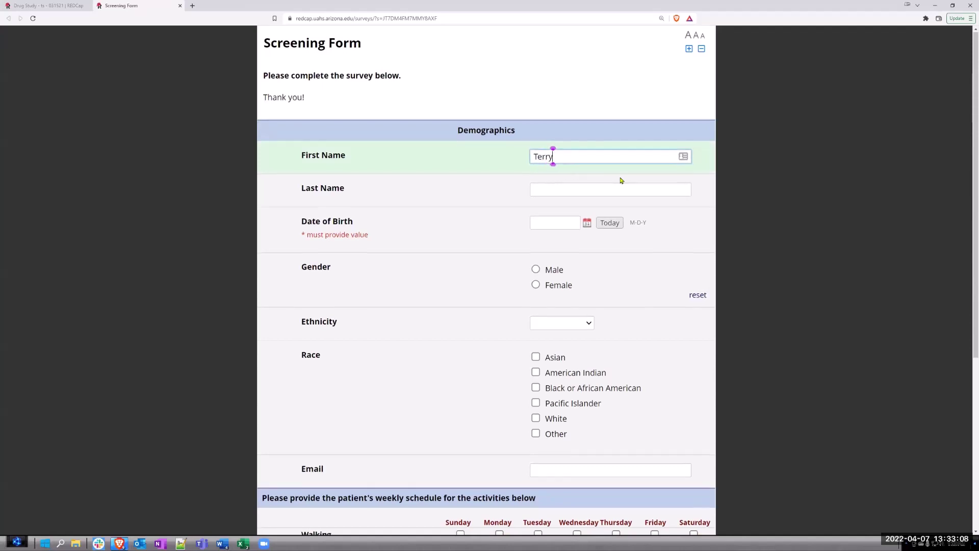
pyautogui.press('Tab')
pyautogui.scroll(-5, 595, 350)
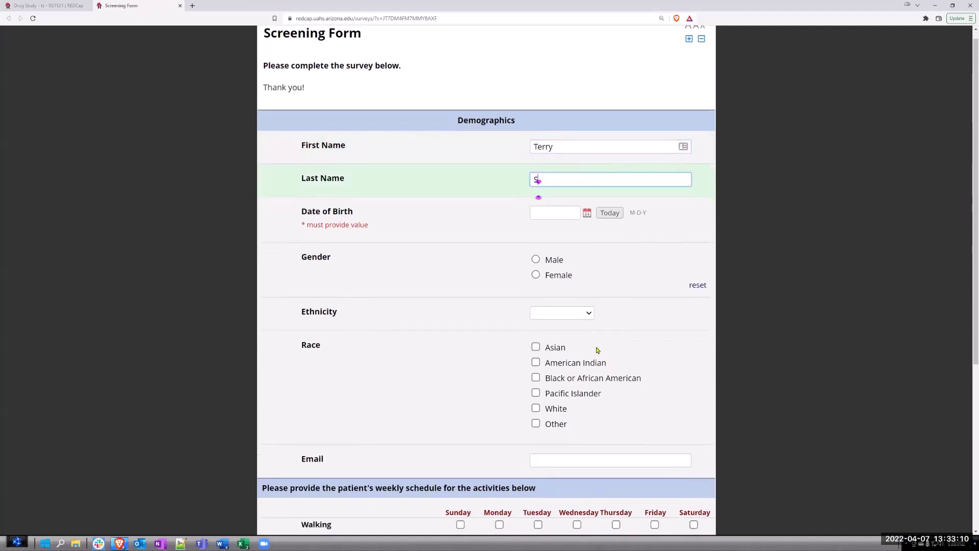
pyautogui.scroll(5, 539, 206)
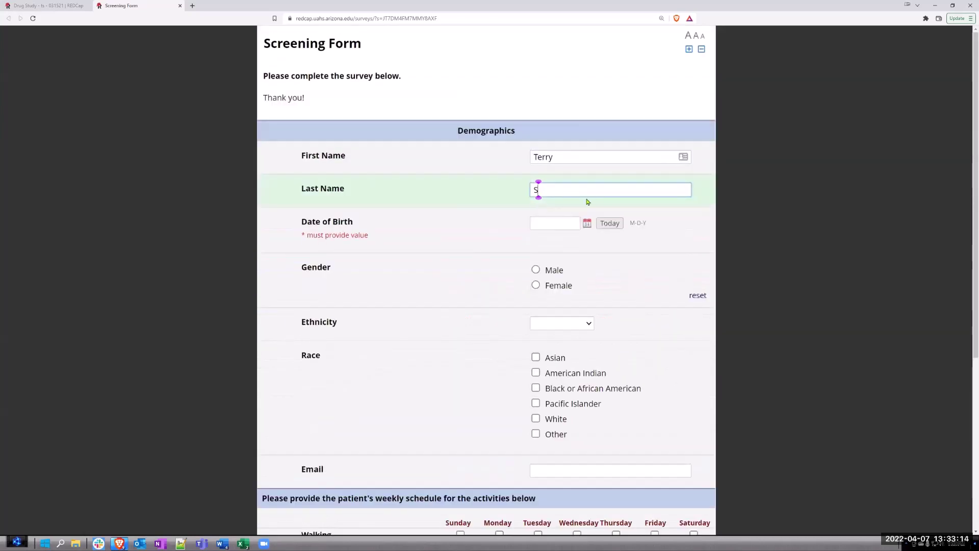
pyautogui.press('Tab')
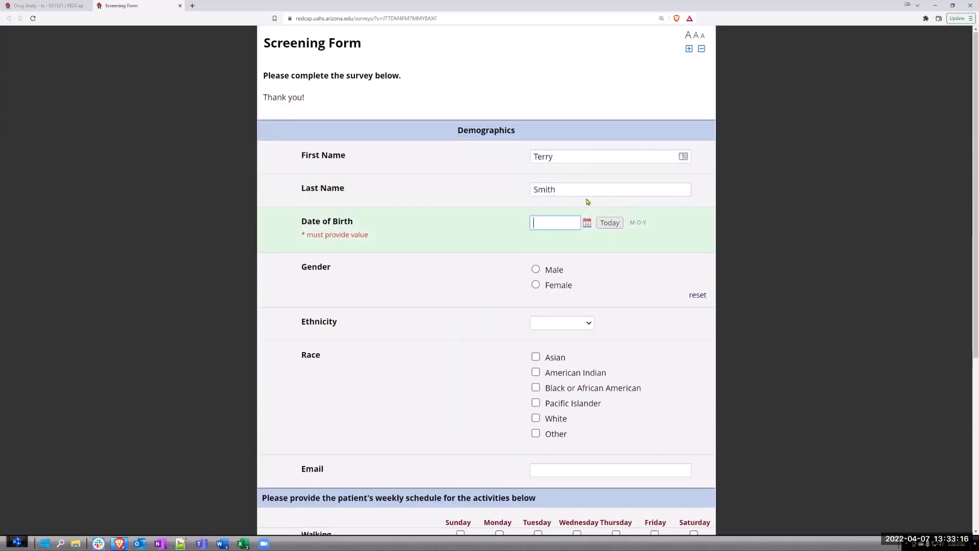
pyautogui.write('5/5/85')
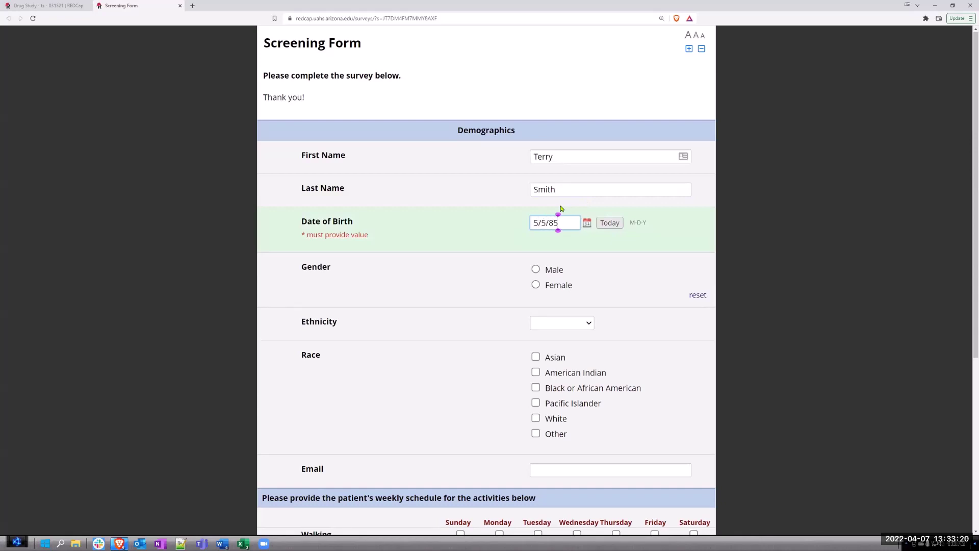
# Step: Answer Male for gender and Hispanic for ethnicity
pyautogui.click(535, 270)
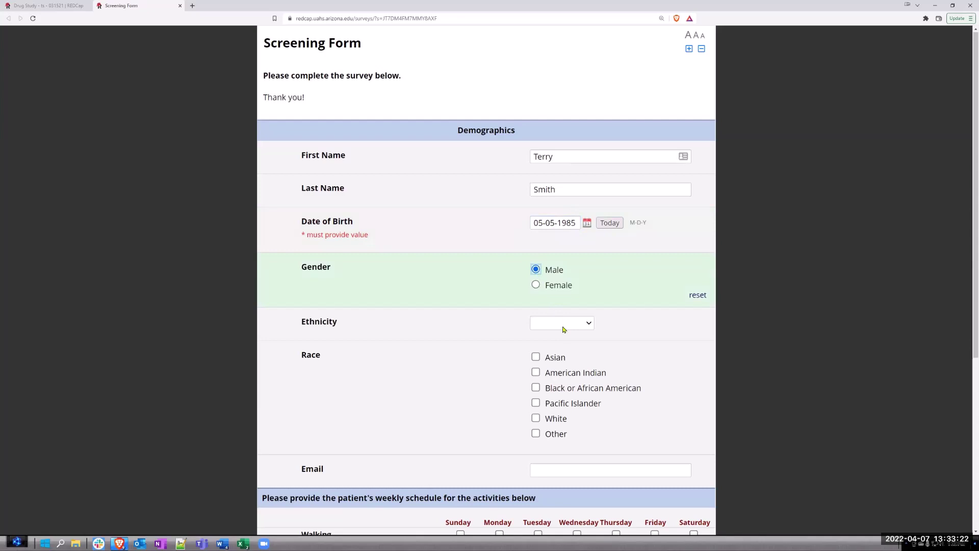
pyautogui.click(561, 325)
pyautogui.scroll(-5, 594, 336)
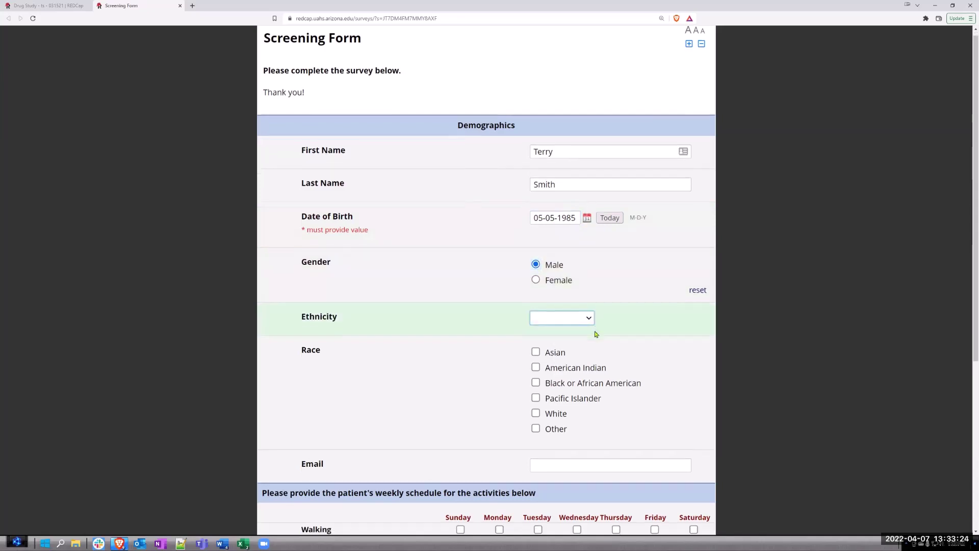
pyautogui.scroll(-1, 563, 203)
pyautogui.scroll(3, 562, 168)
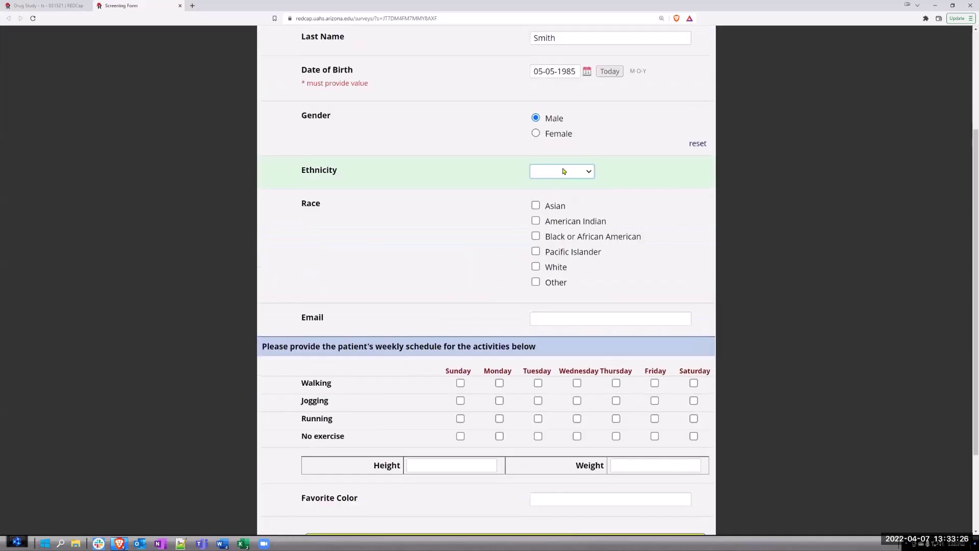
pyautogui.click(564, 170)
pyautogui.click(544, 195)
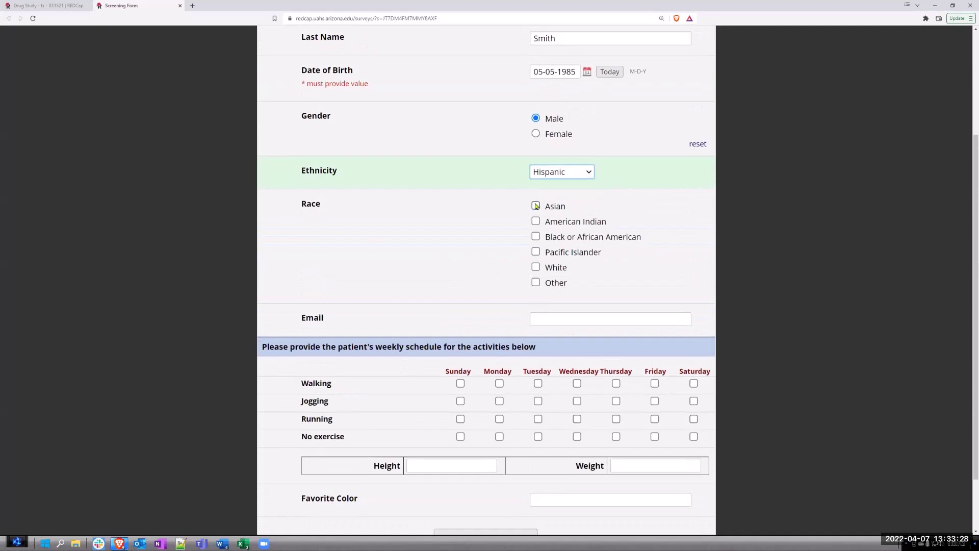
pyautogui.scroll(-1, 632, 323)
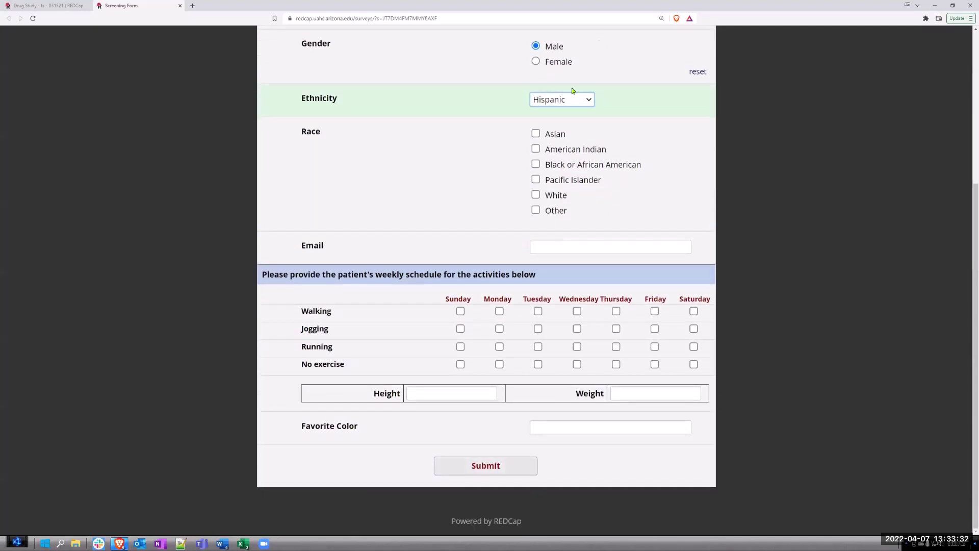
# Step: Reset the gender answer, then use the yellow warning to jump back to unanswered required questions
pyautogui.click(698, 72)
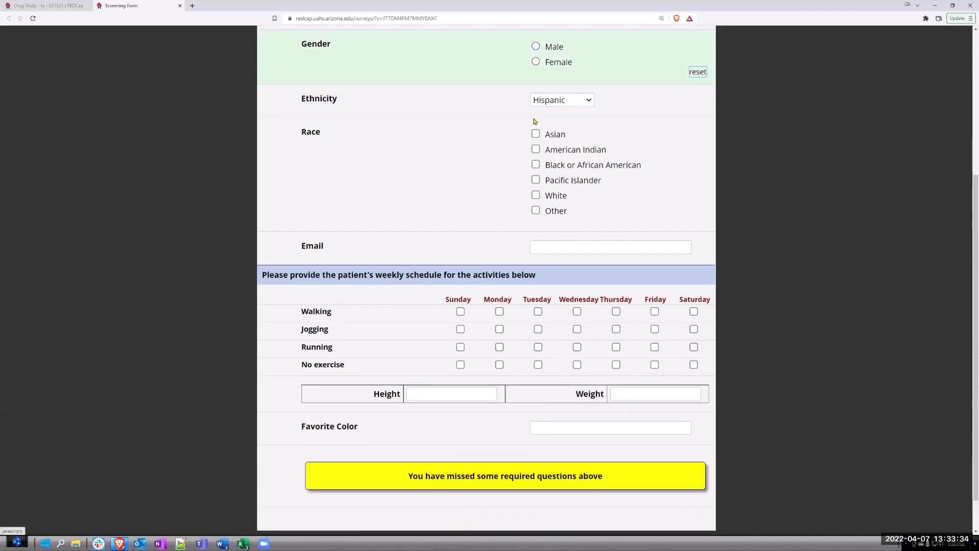
pyautogui.scroll(-1, 510, 495)
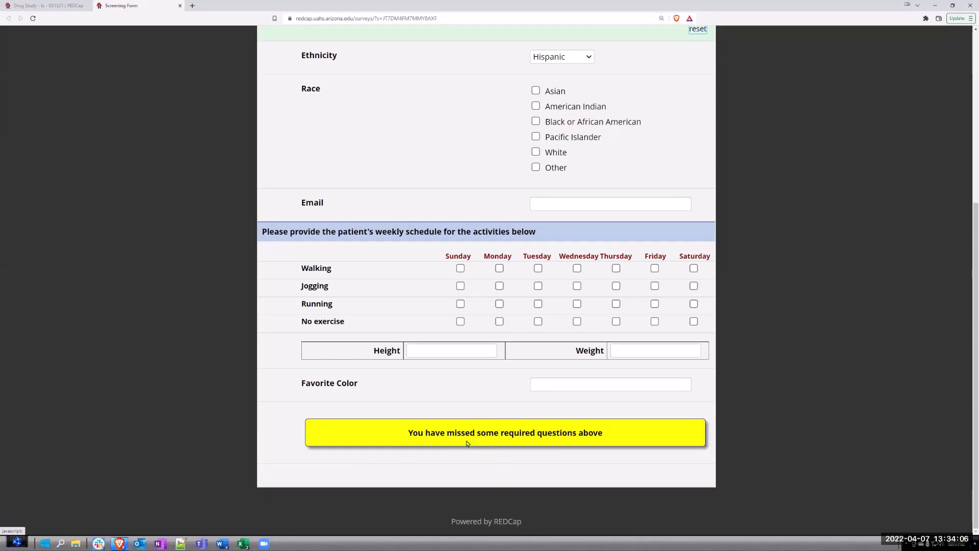
pyautogui.click(625, 436)
pyautogui.scroll(-2, 499, 433)
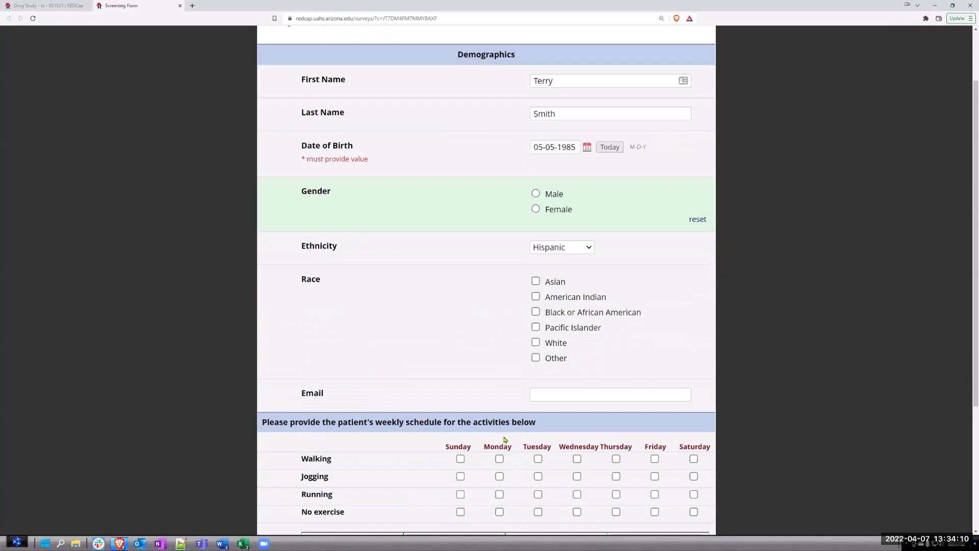
pyautogui.scroll(-4, 505, 440)
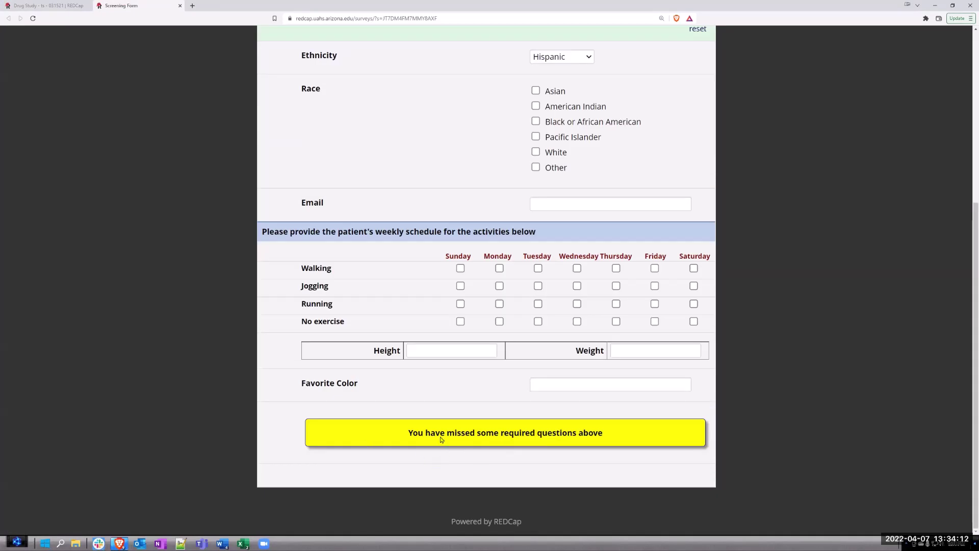